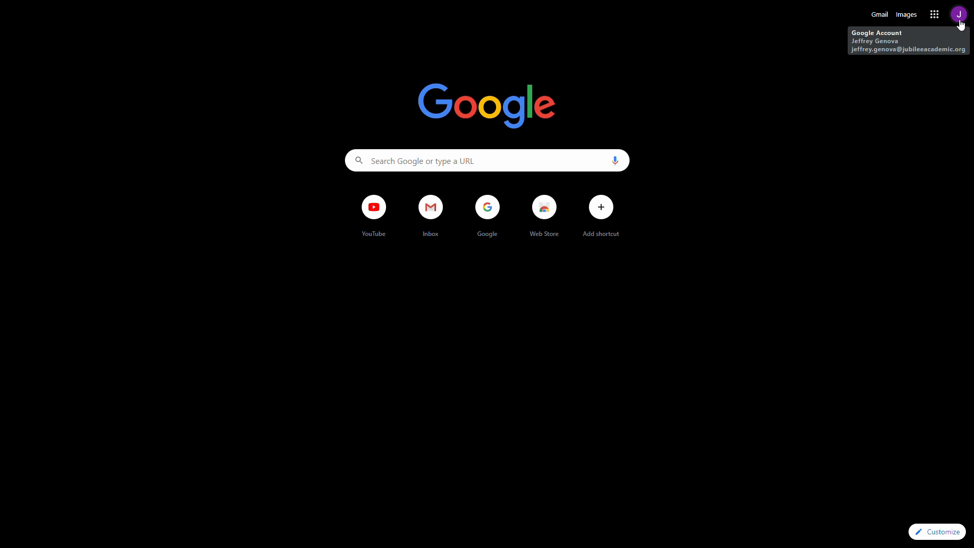
Step: Open Gmail and look through the starred messages, returning to the inbox
left_click(881, 15)
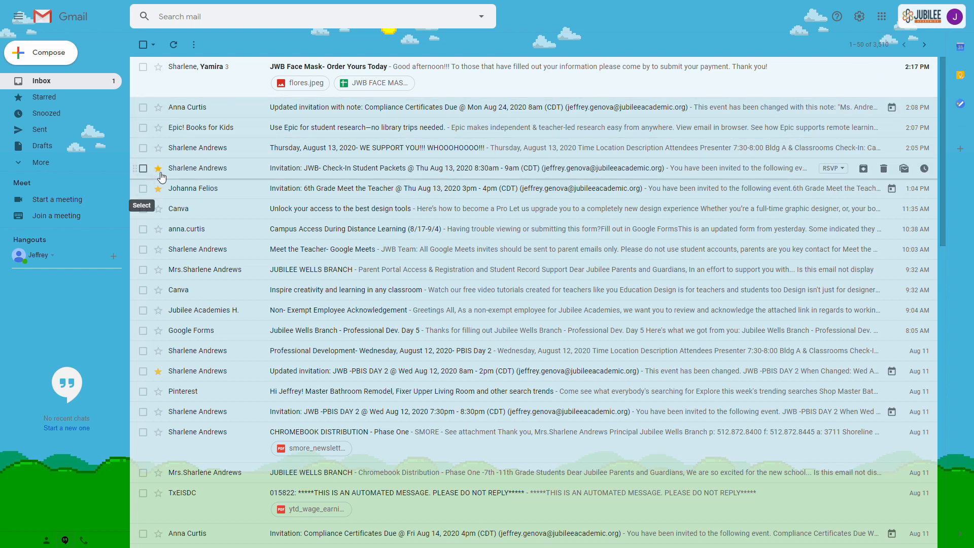
left_click(69, 107)
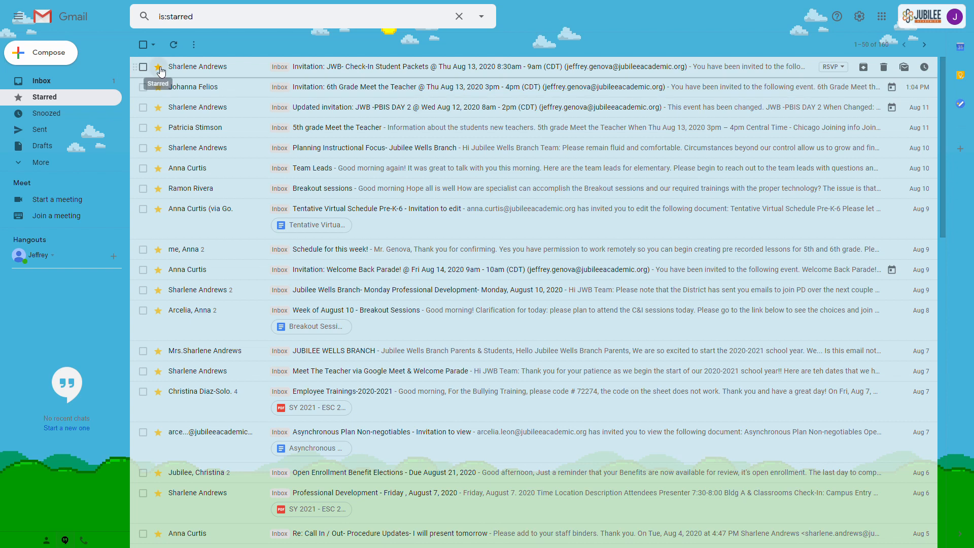
left_click(60, 83)
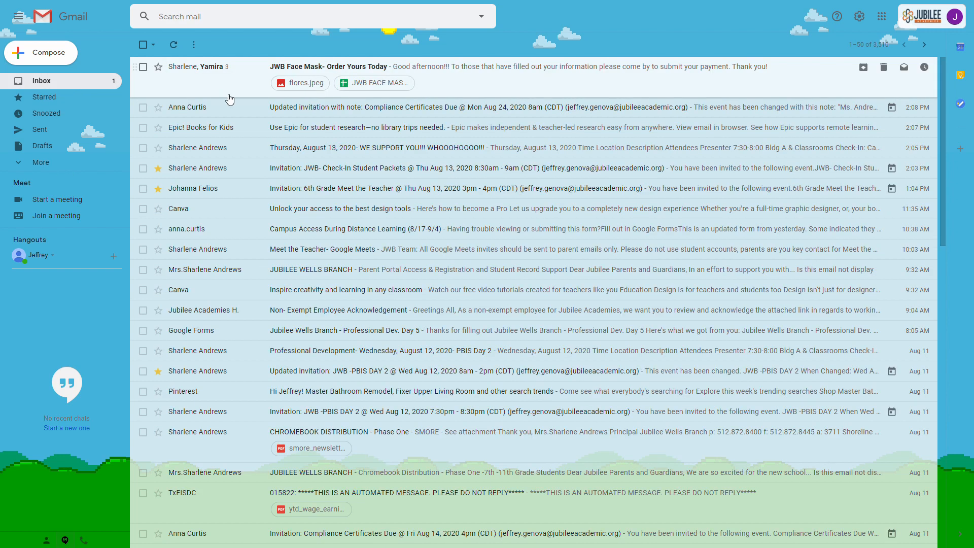
Step: Select the face mask order message in the inbox and clear its selection
left_click(143, 67)
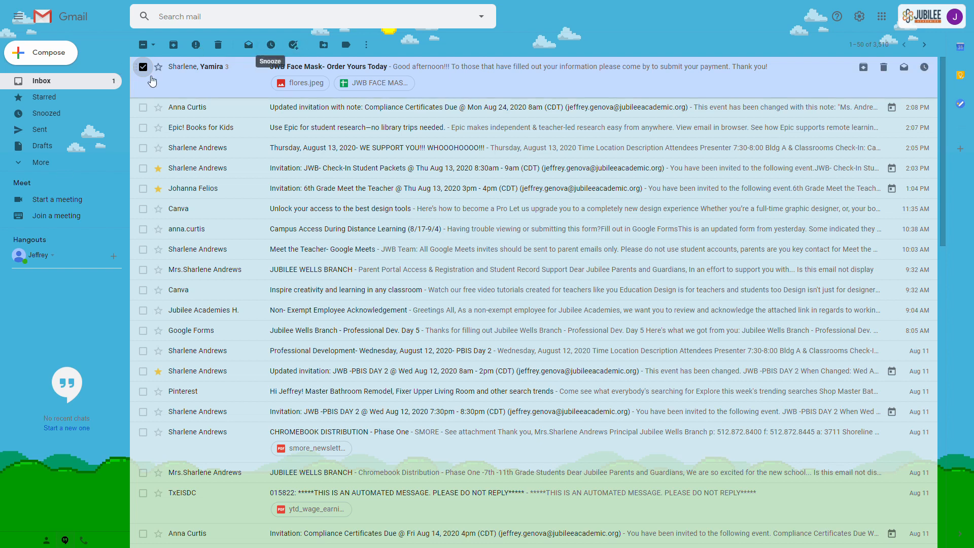
left_click(143, 68)
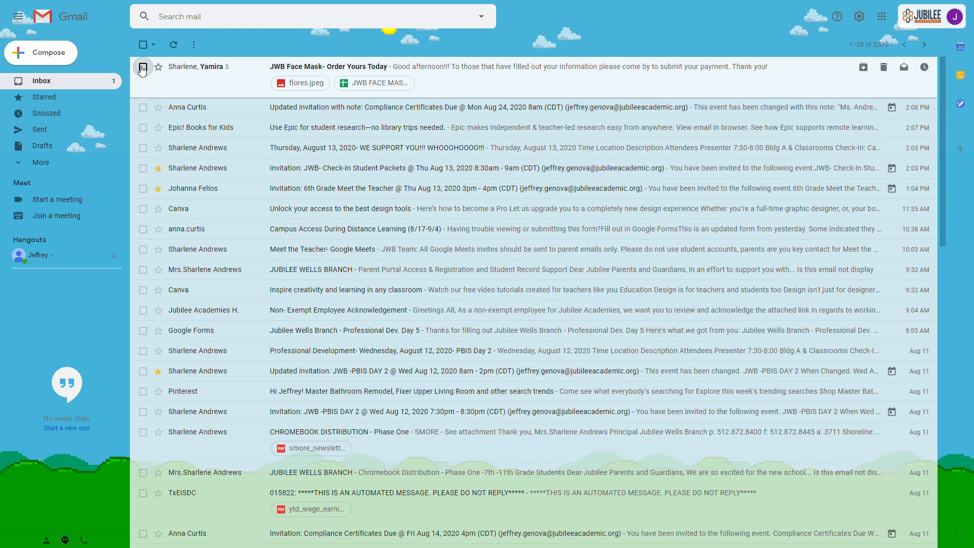
Step: Start a new message and add the account owner's own address as recipient
left_click(40, 55)
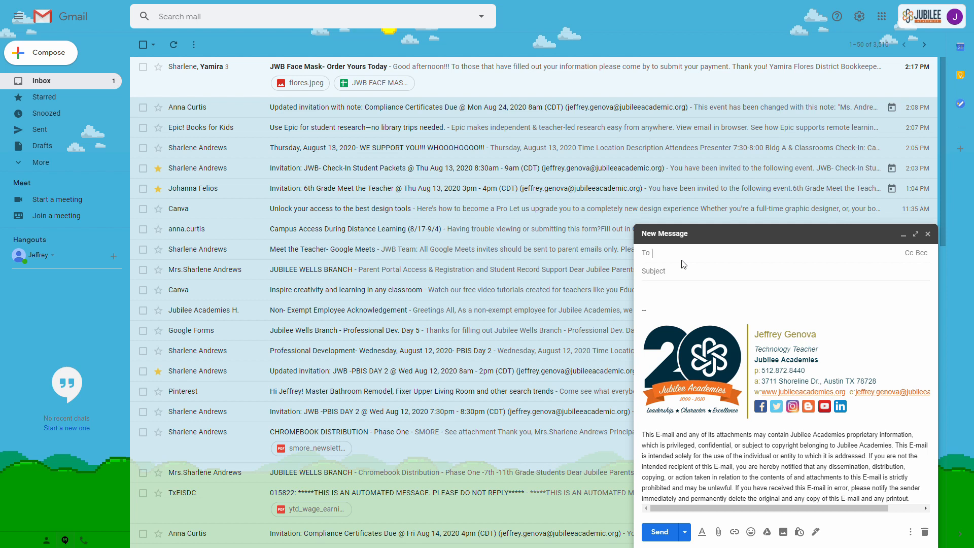
type("jeffrey")
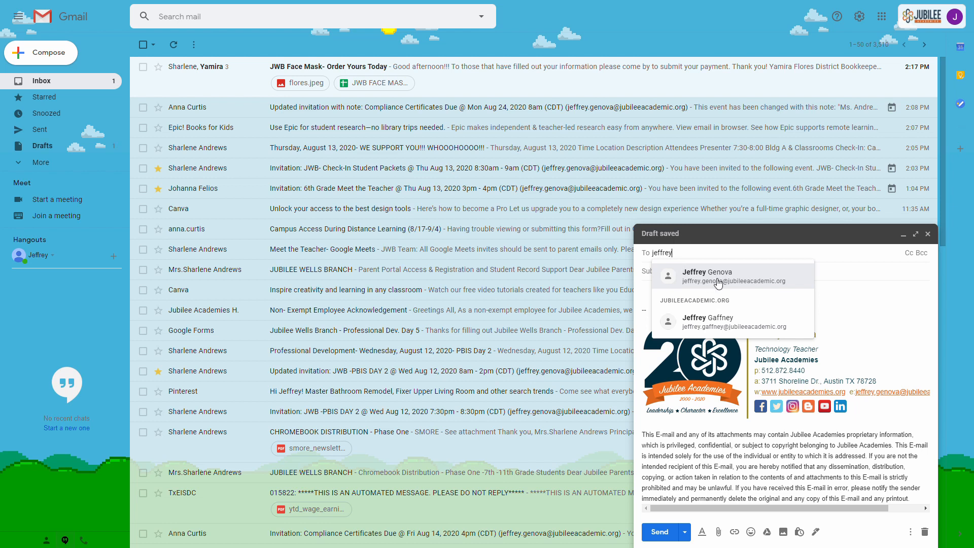
mouse_move(718, 284)
left_click(705, 278)
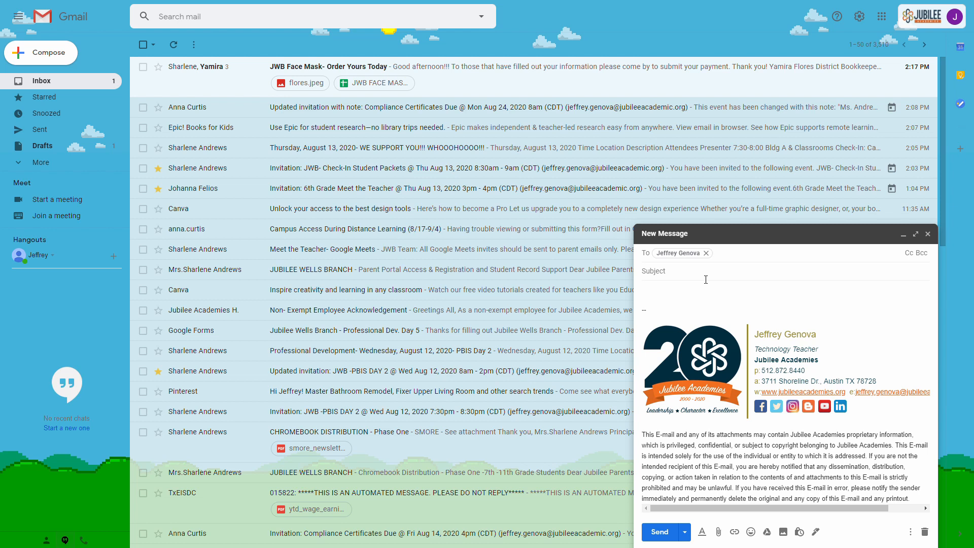
type("jeff")
mouse_move(702, 259)
left_click(699, 284)
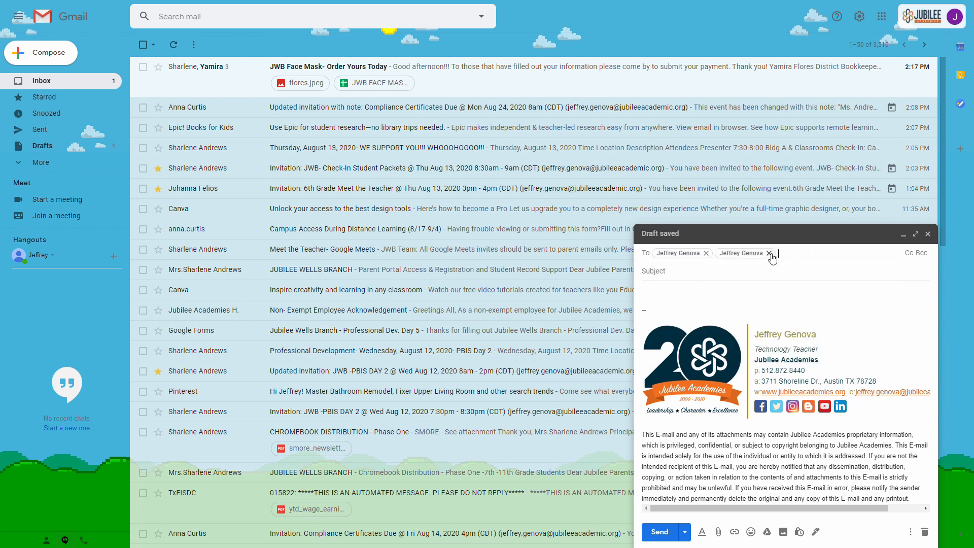
mouse_move(770, 258)
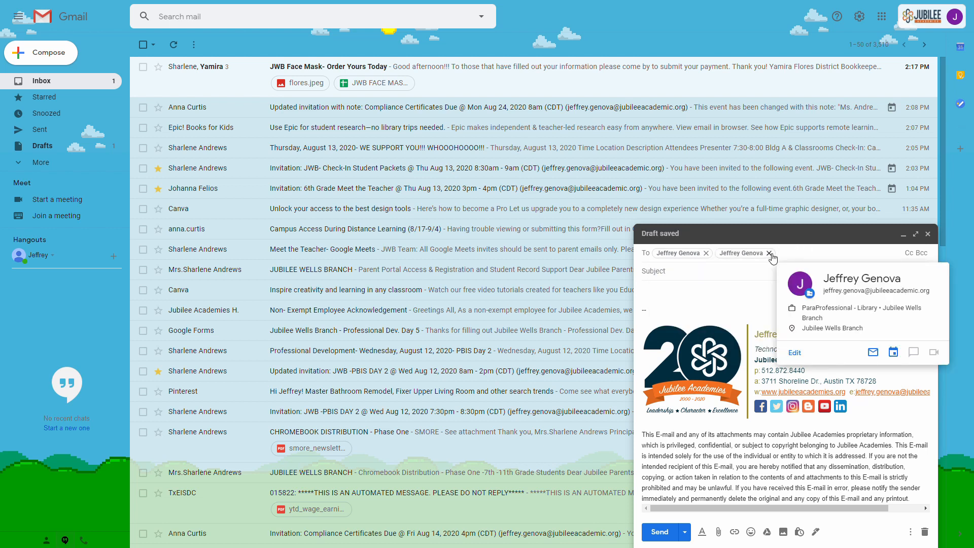
left_click(769, 253)
Step: Enter the subject "Need Help with Homework 1" and begin the message body with "Hello Mr./Mrs/Ms Last Name"
left_click(698, 272)
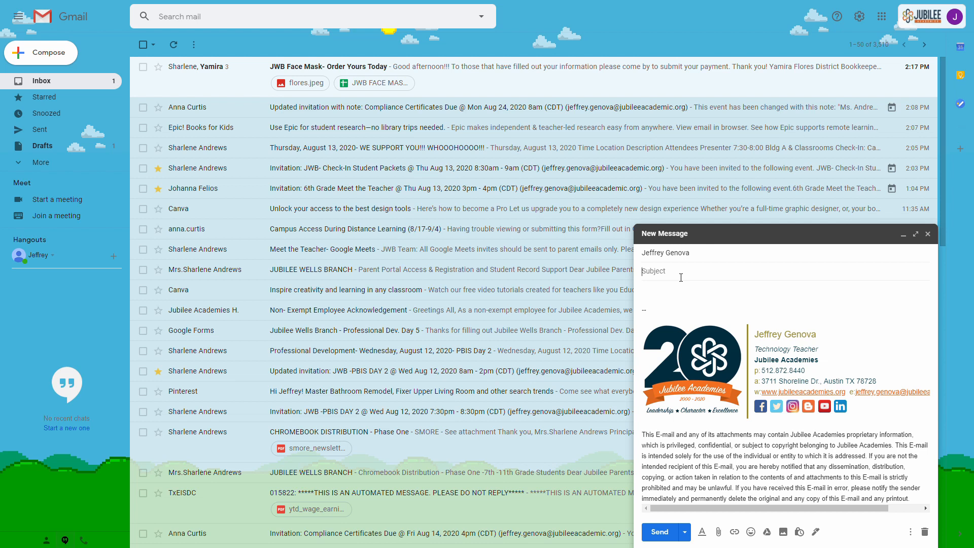
type("Need Help with Homework 1")
left_click(663, 290)
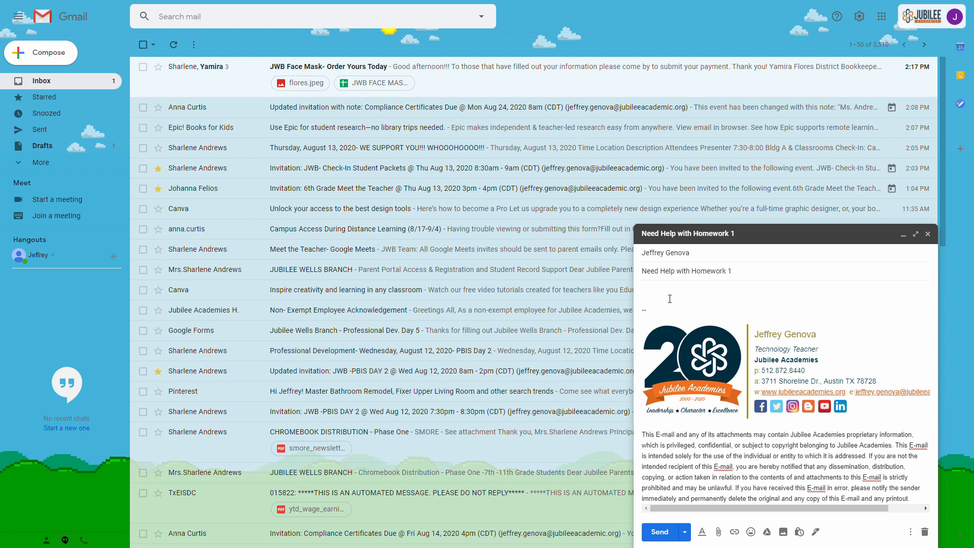
type("Hello Mr./Mrs/Ms Last Name")
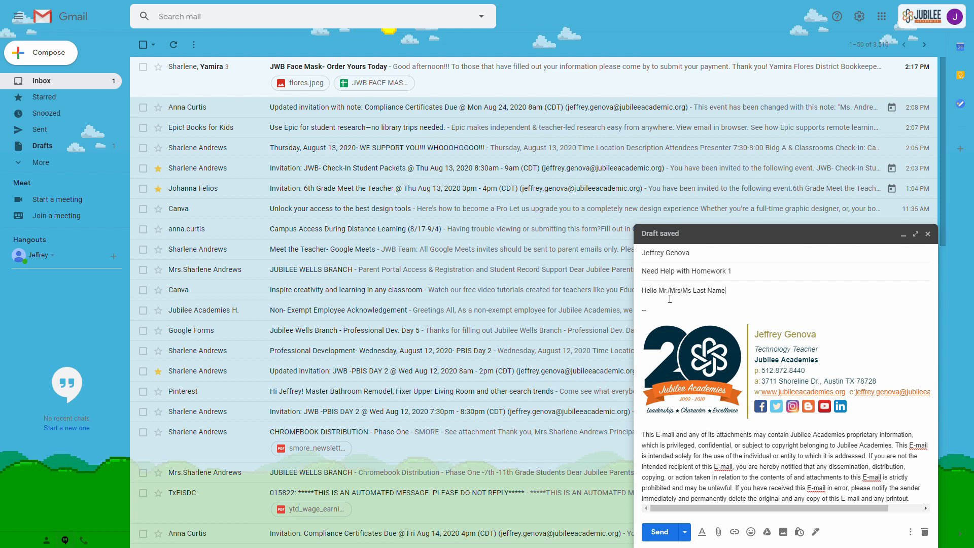
Step: Below the greeting, write "I am having trouble with the questions on homework, I do not fully understand the questions."
key("Return")
key("Return")
key("Return")
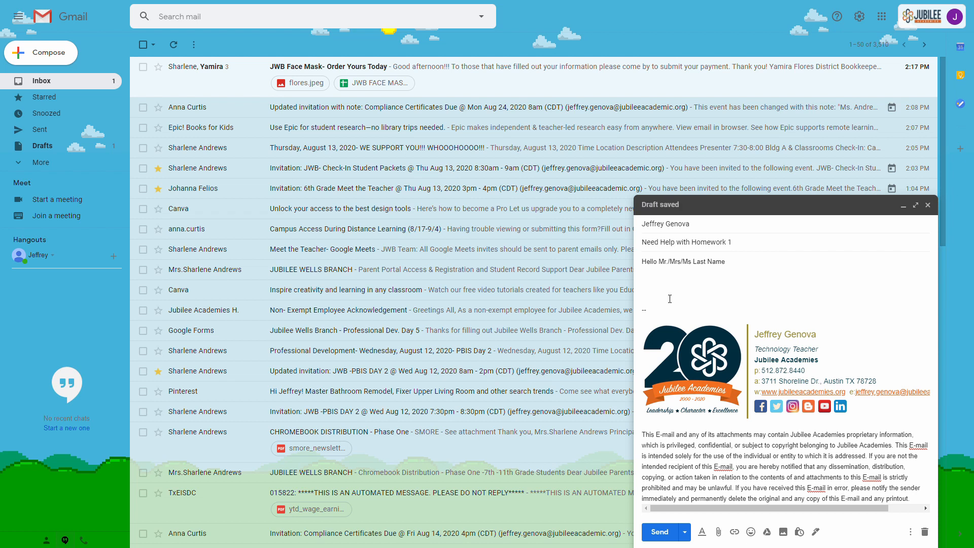
type("I am having trouble with ")
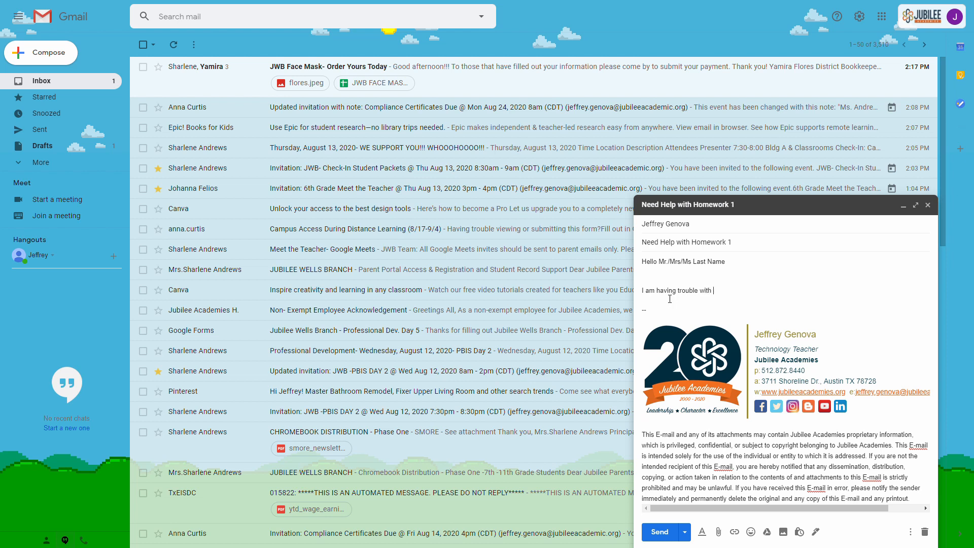
type("the questions on homework, I do not fully understand")
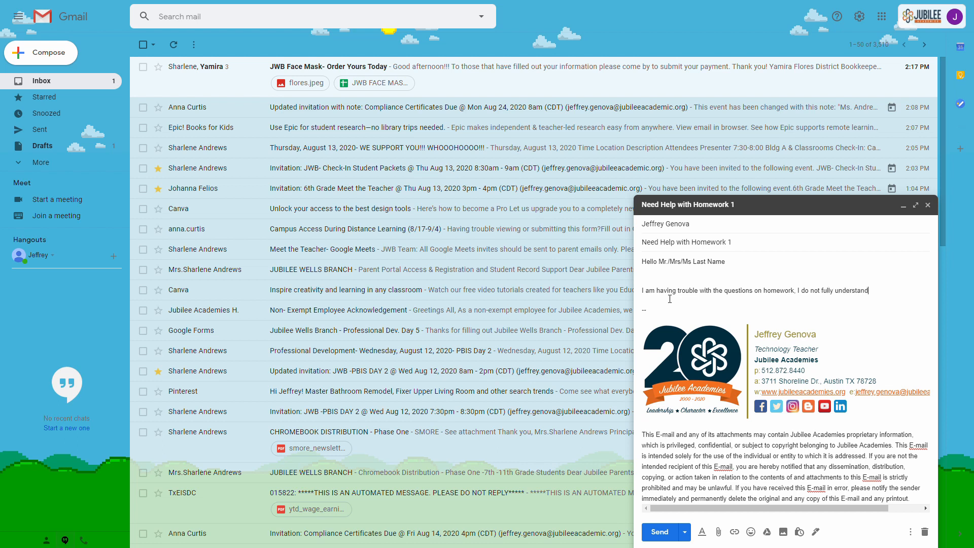
type(" the questions an")
key("BackSpace")
key("BackSpace")
Step: Close the message with "Have a nice day!" and the sender's full name on separate lines below the paragraph
key("Return")
key("Return")
key("Return")
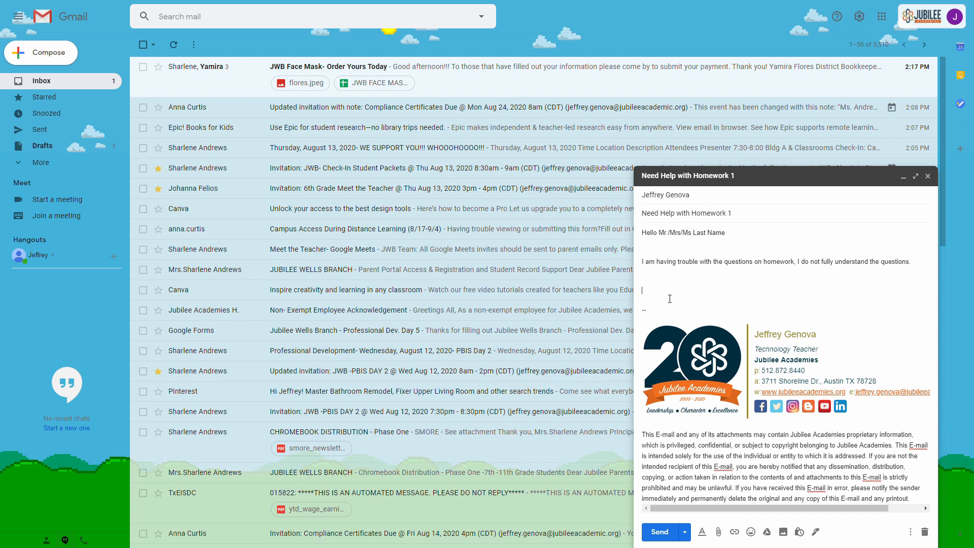
type("Have a nice day!")
key("Return")
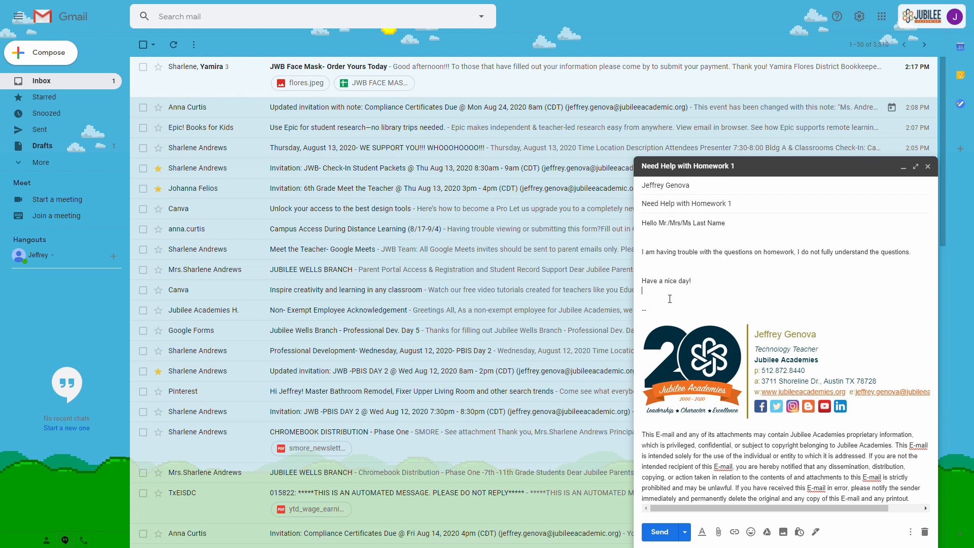
type("Jeffrey Gen")
key("BackSpace")
key("BackSpace")
type("nova")
key("Return")
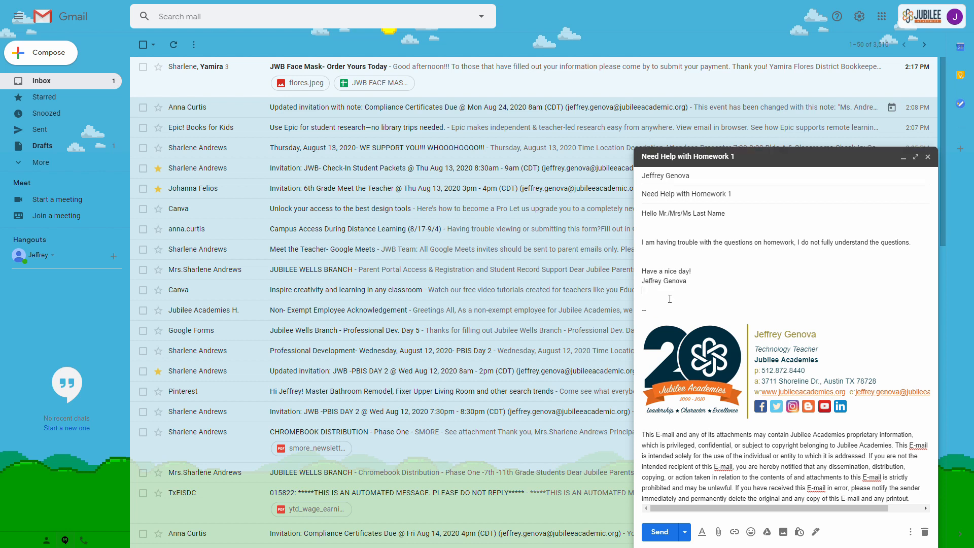
key("Return")
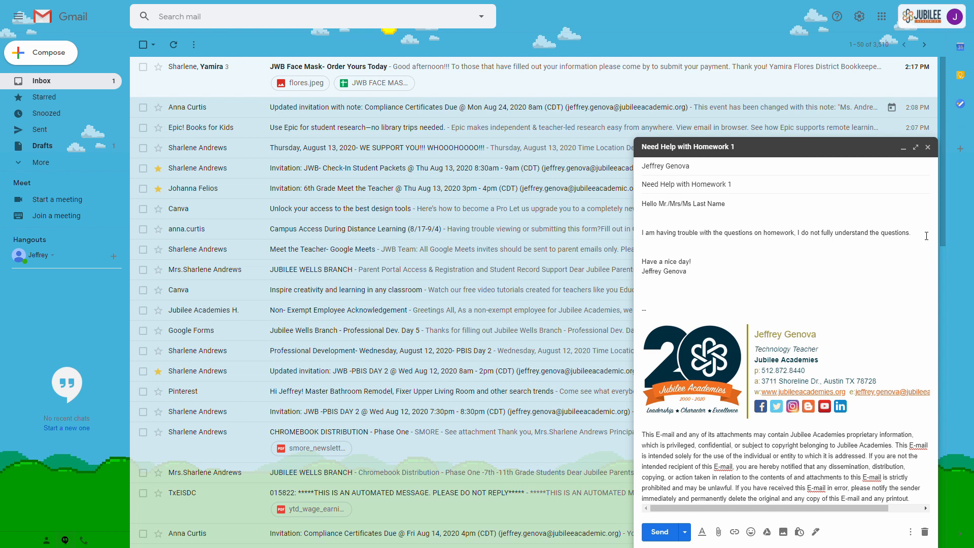
type("I need help")
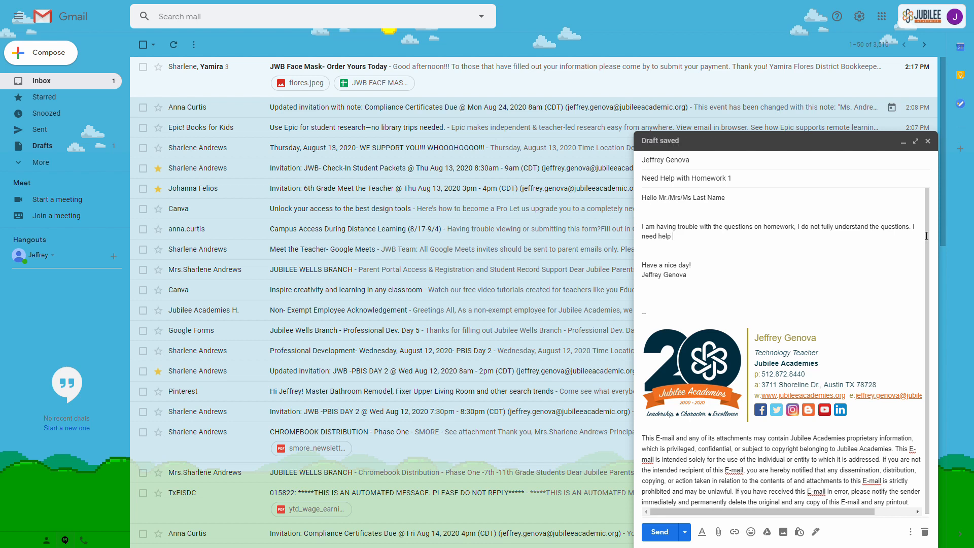
key("BackSpace")
key("BackSpace")
key("BackSpace")
key("BackSpace")
key("BackSpace")
key("BackSpace")
key("BackSpace")
key("BackSpace")
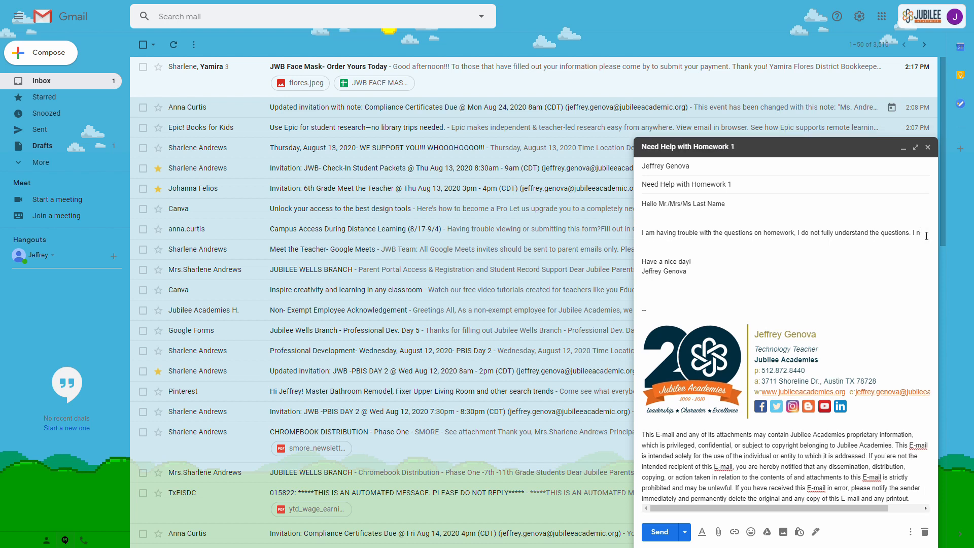
key("BackSpace")
key("BackSpace")
key("BackSpace")
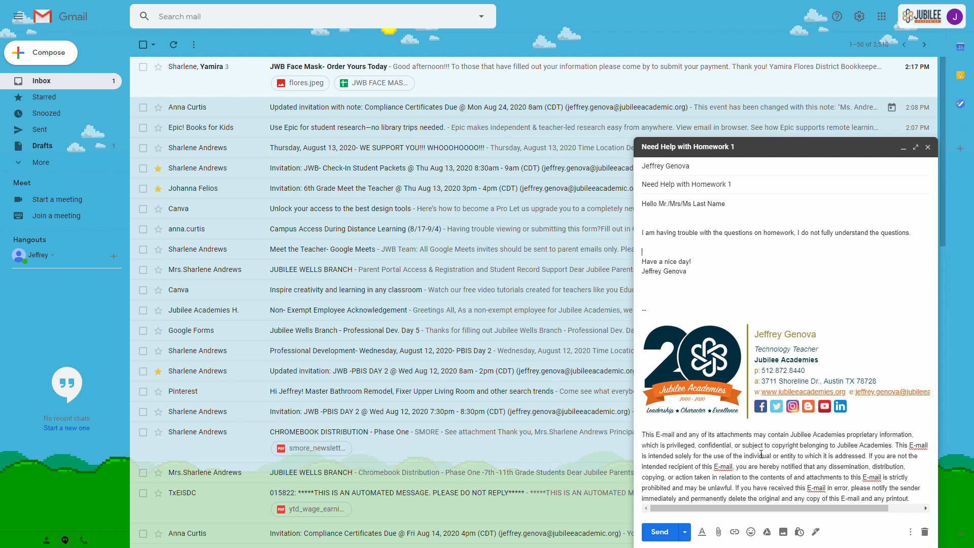
Step: View the scheduled sending options for the message and close them without choosing a time
left_click(685, 533)
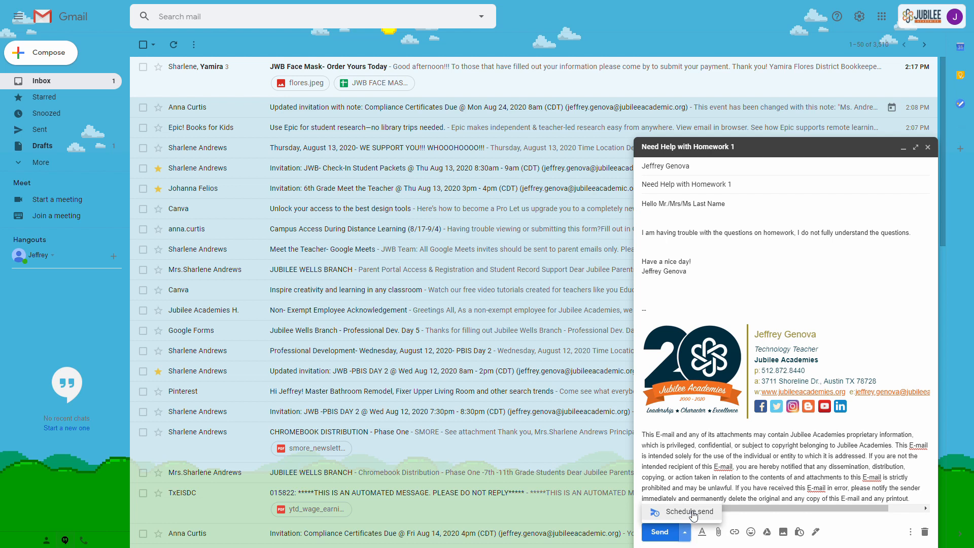
left_click(691, 513)
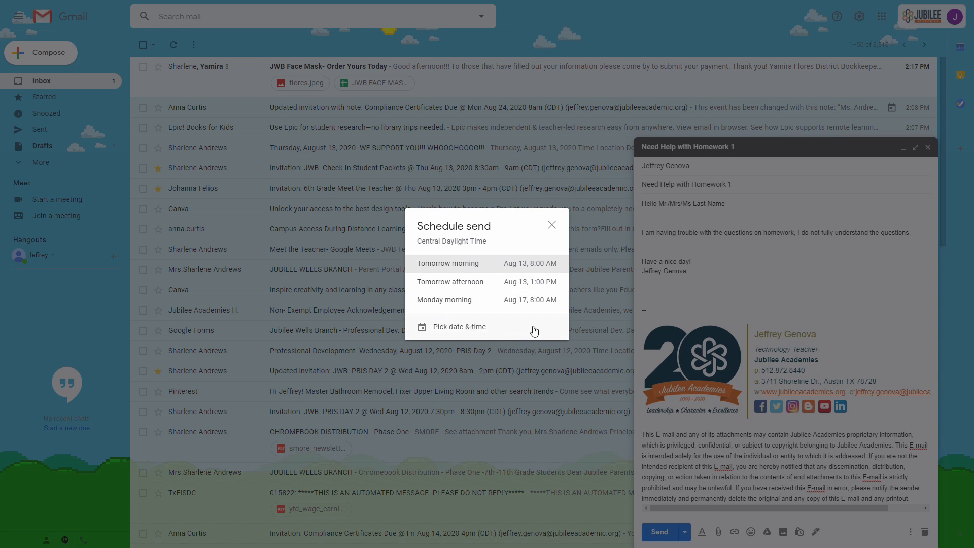
left_click(553, 226)
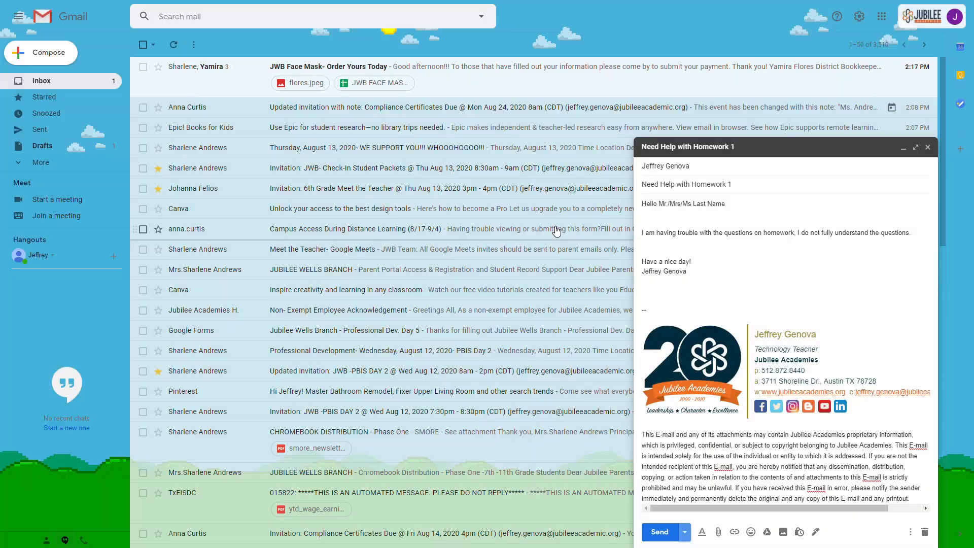
Step: Send the homework message and check the received copy, returning to the inbox
left_click(673, 533)
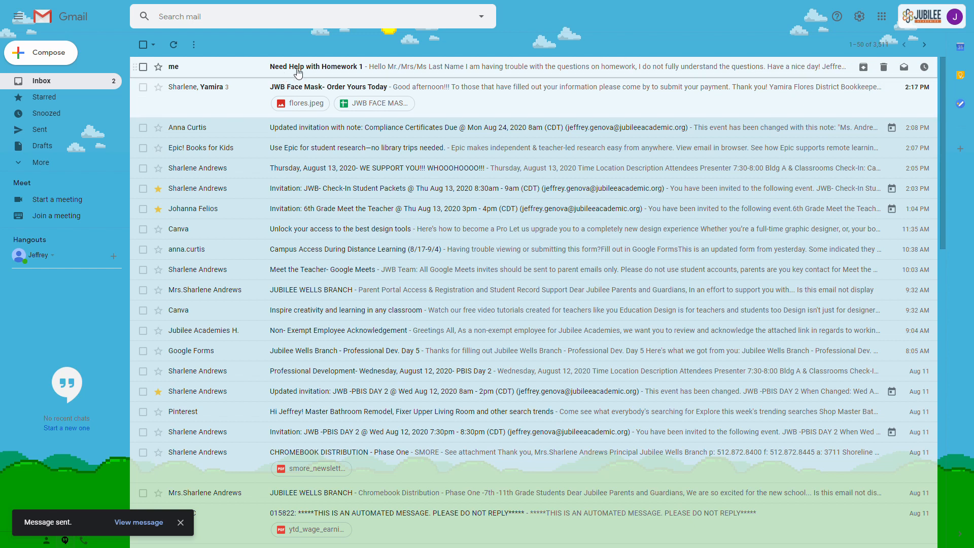
left_click(430, 70)
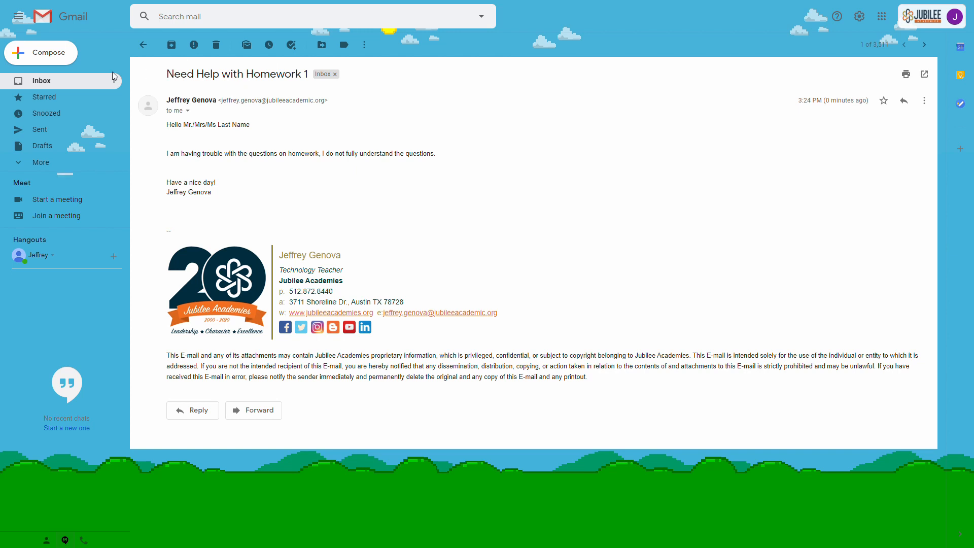
left_click(81, 87)
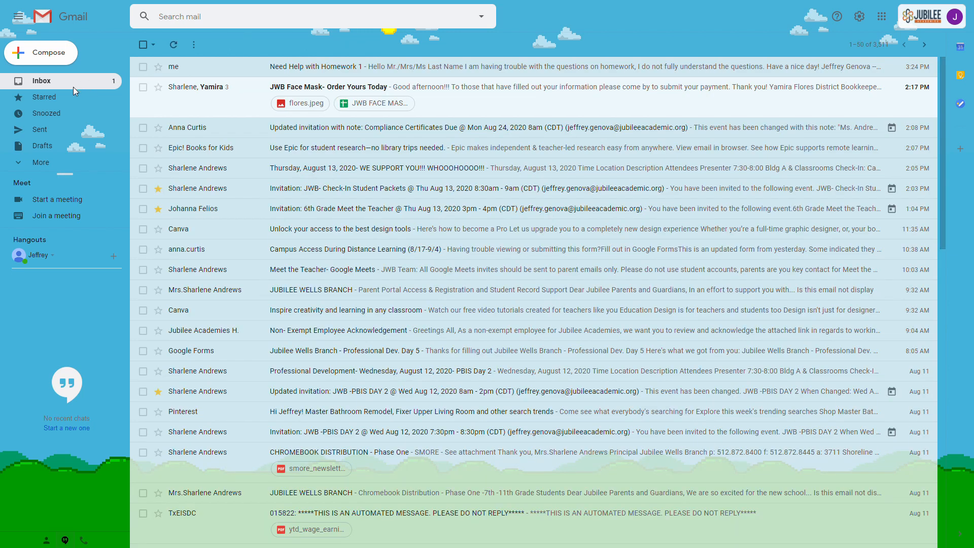
Step: Send a new message to the account owner's own address with subject "Test 1" and body "kjfvbakjsdngjlvafiugvzdlxjnvoj;asd"
left_click(44, 52)
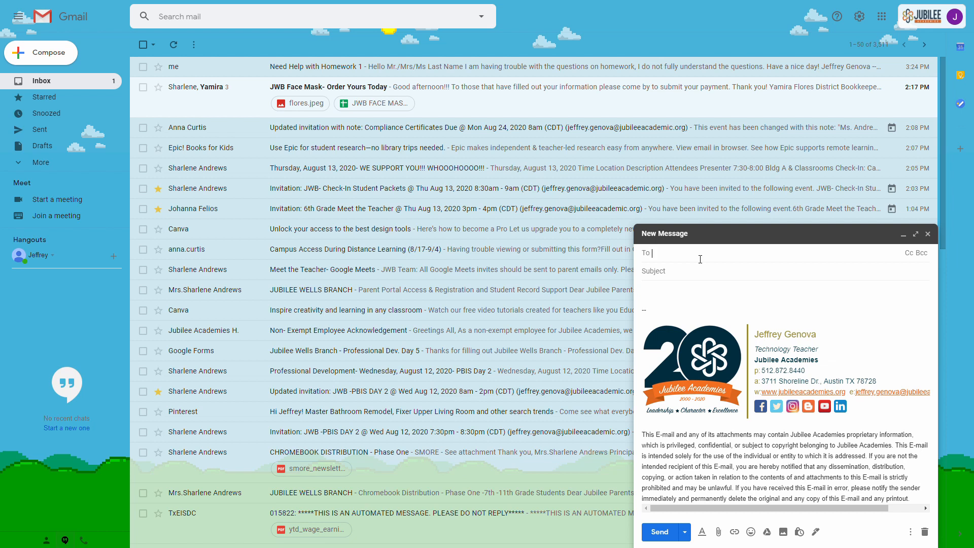
type("jeff")
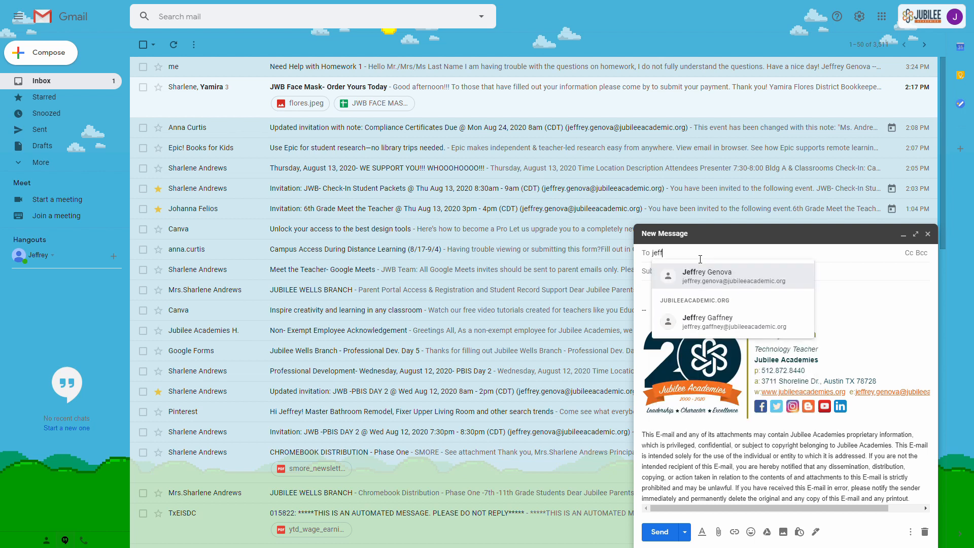
left_click(692, 282)
key("Tab")
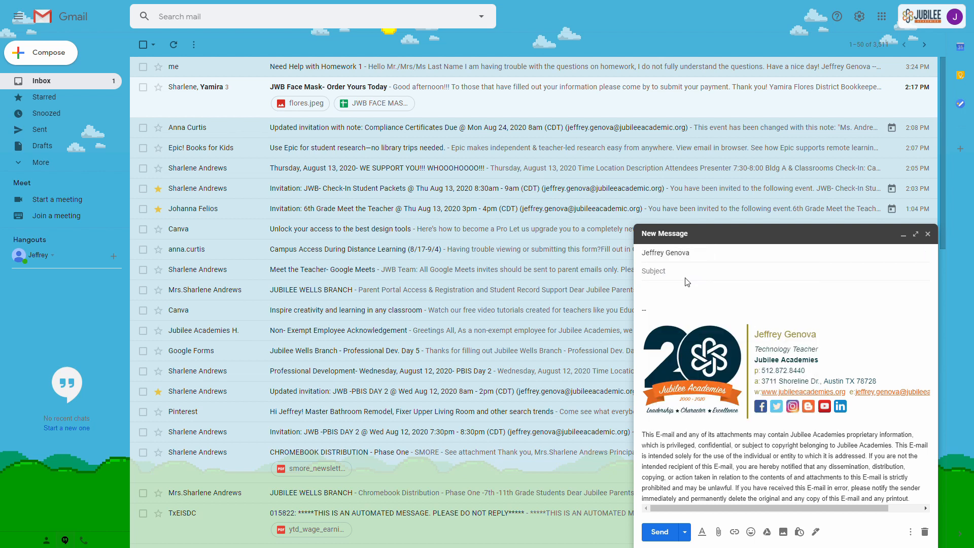
type("Test 1")
key("Tab")
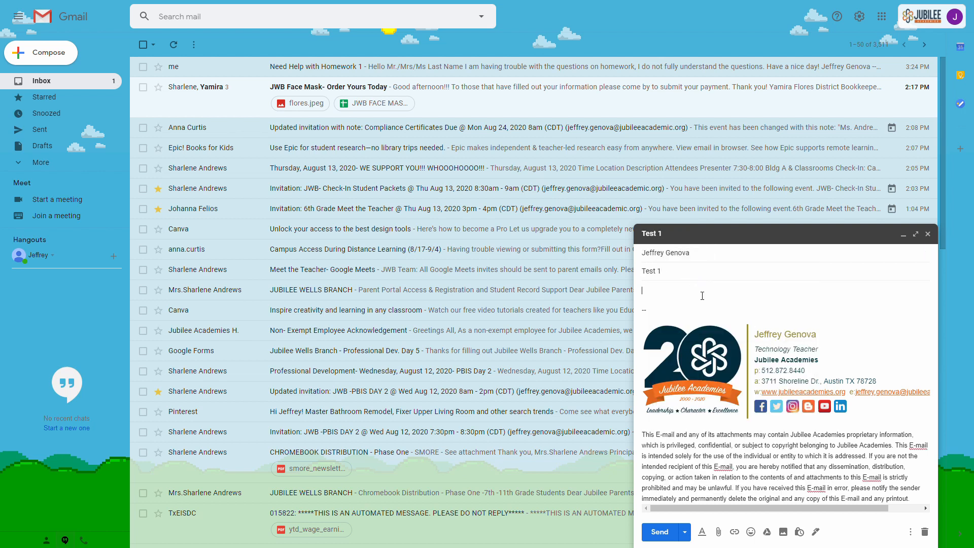
type("kjfvbakjsdngjlvafiugvzdlxjnvoj;asd")
left_click(659, 532)
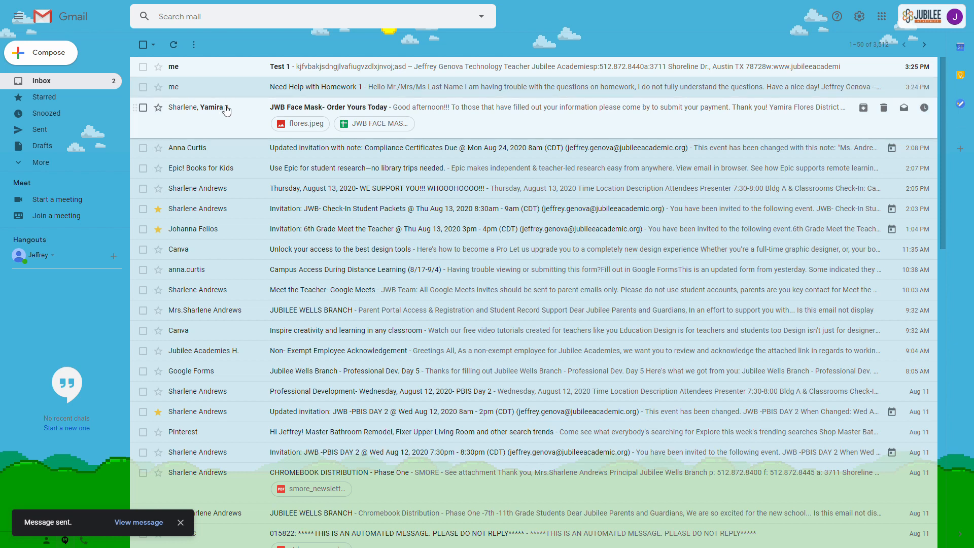
mouse_move(227, 110)
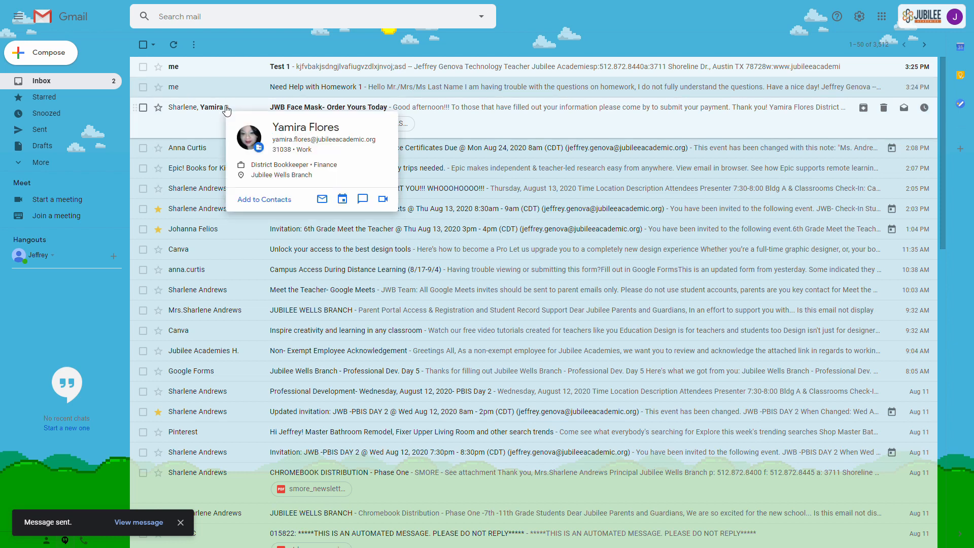